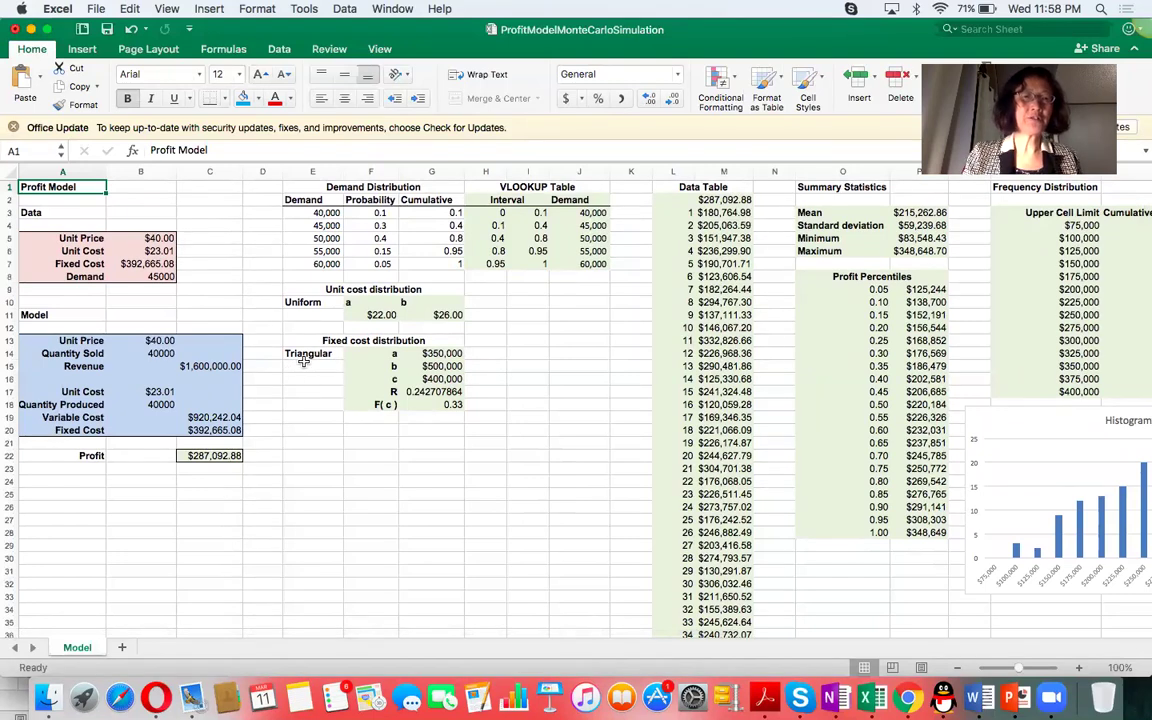
- Turn on Show Formulas, widen column A to fit labels, zoom in, and select Unit Price in B5
left_click(236, 52)
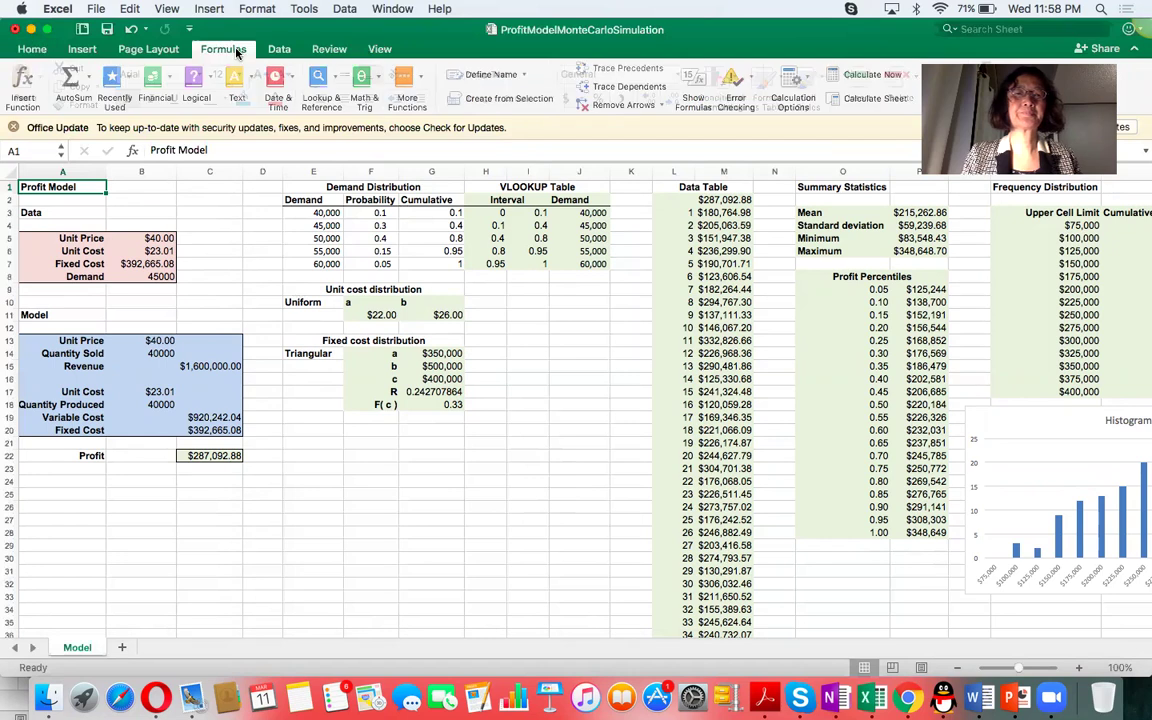
left_click(696, 98)
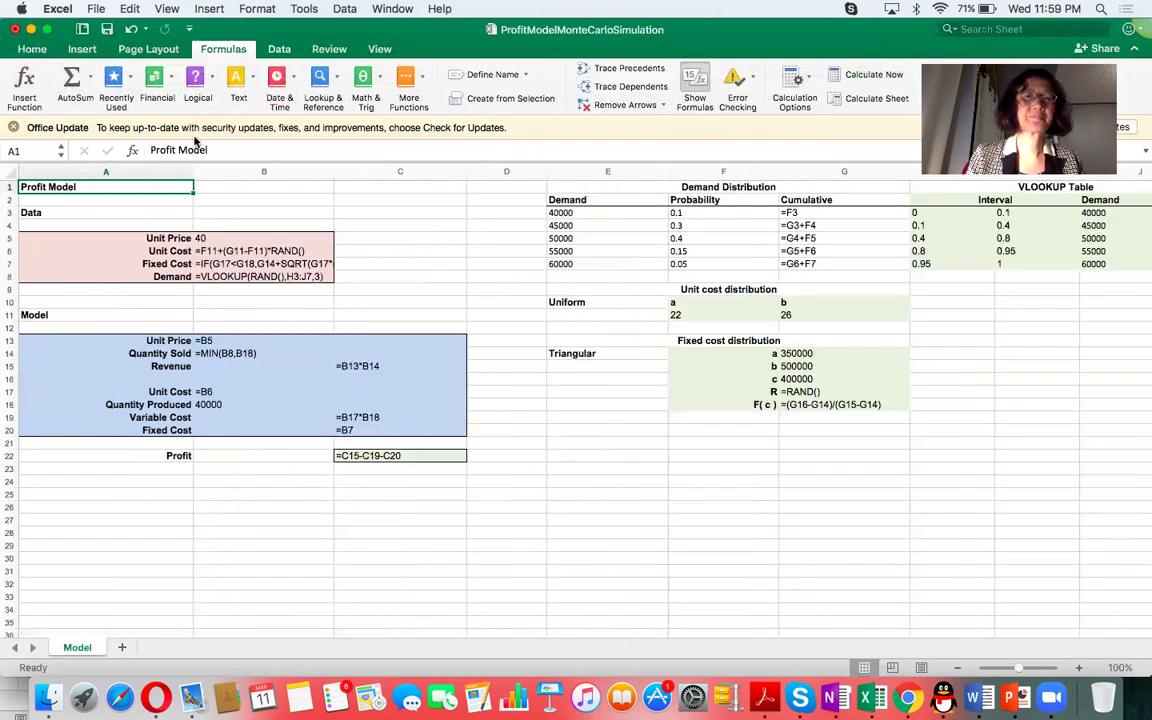
left_click_drag(193, 171, 228, 171)
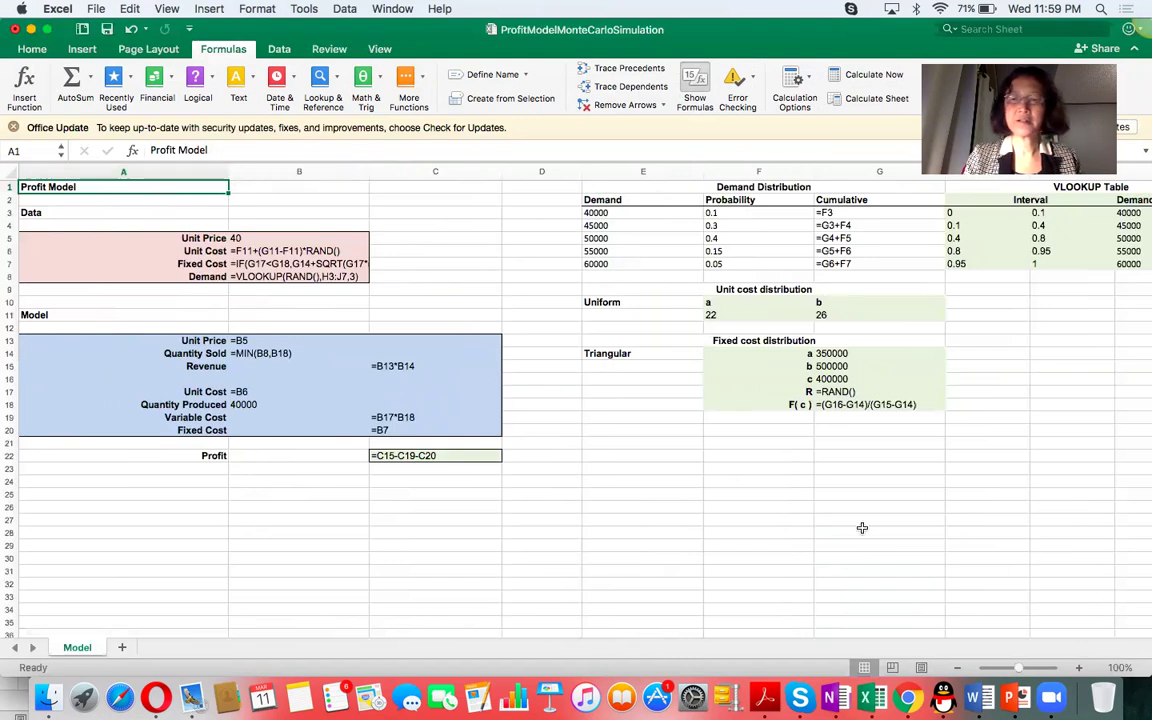
mouse_move(1021, 672)
left_mouse_down()
mouse_move(1036, 673)
mouse_move(1025, 670)
left_mouse_up()
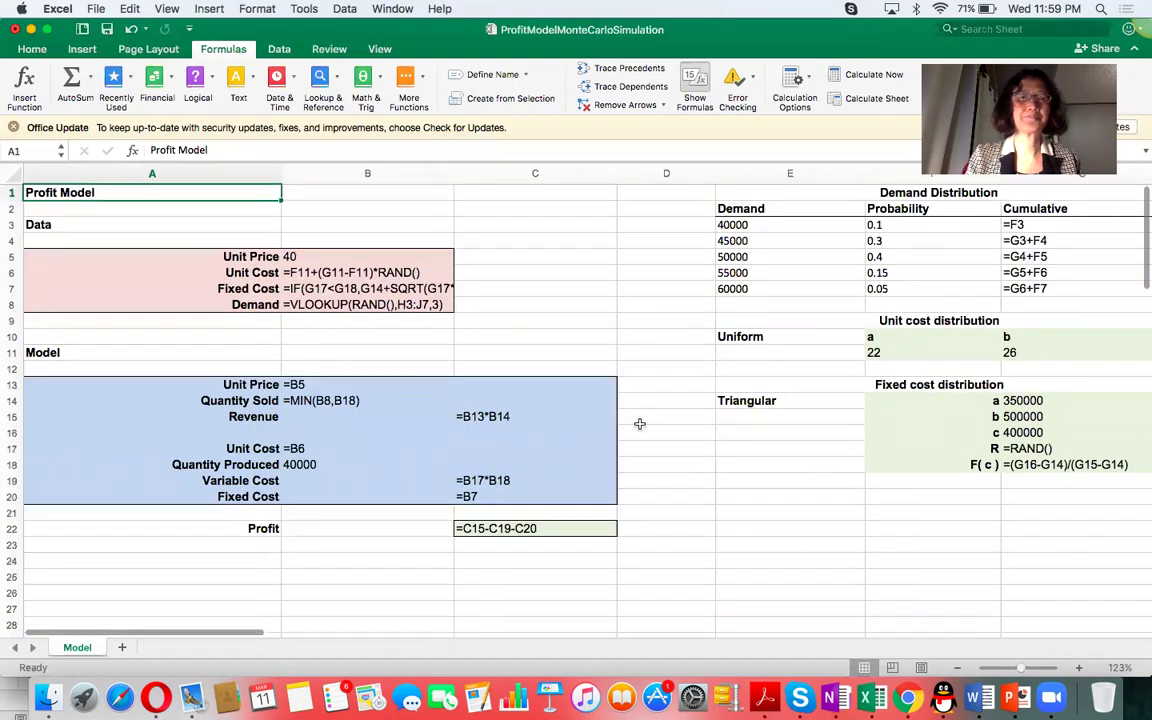
left_click(316, 260)
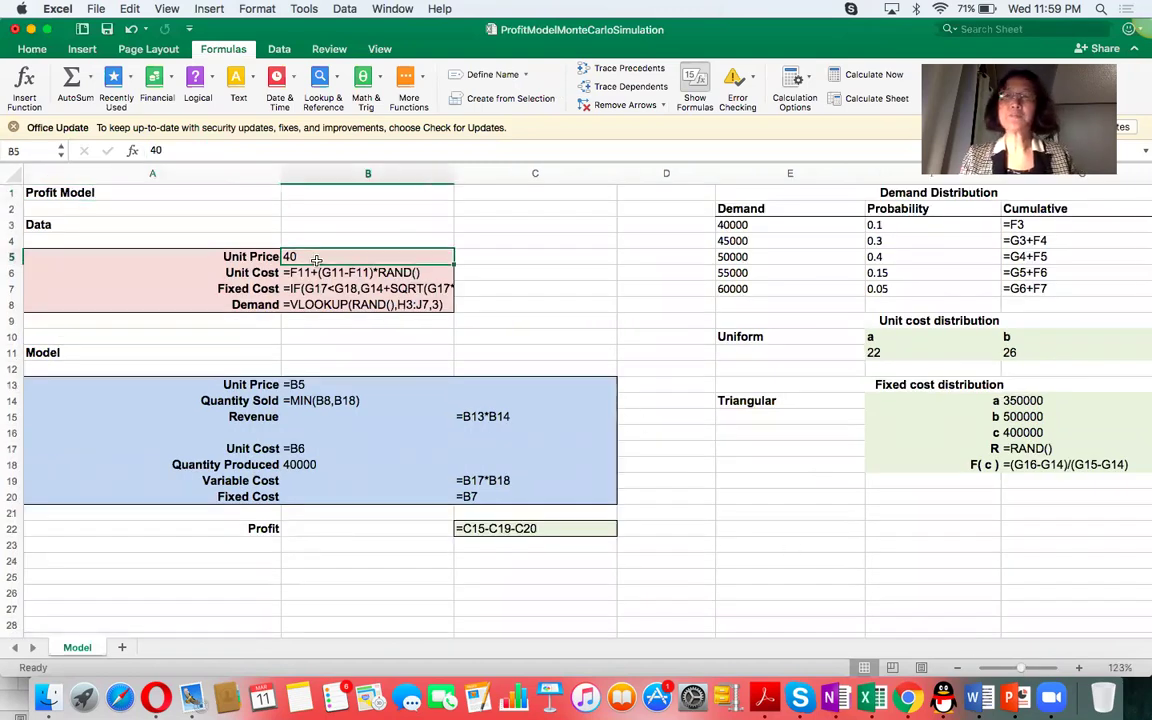
left_click(245, 274)
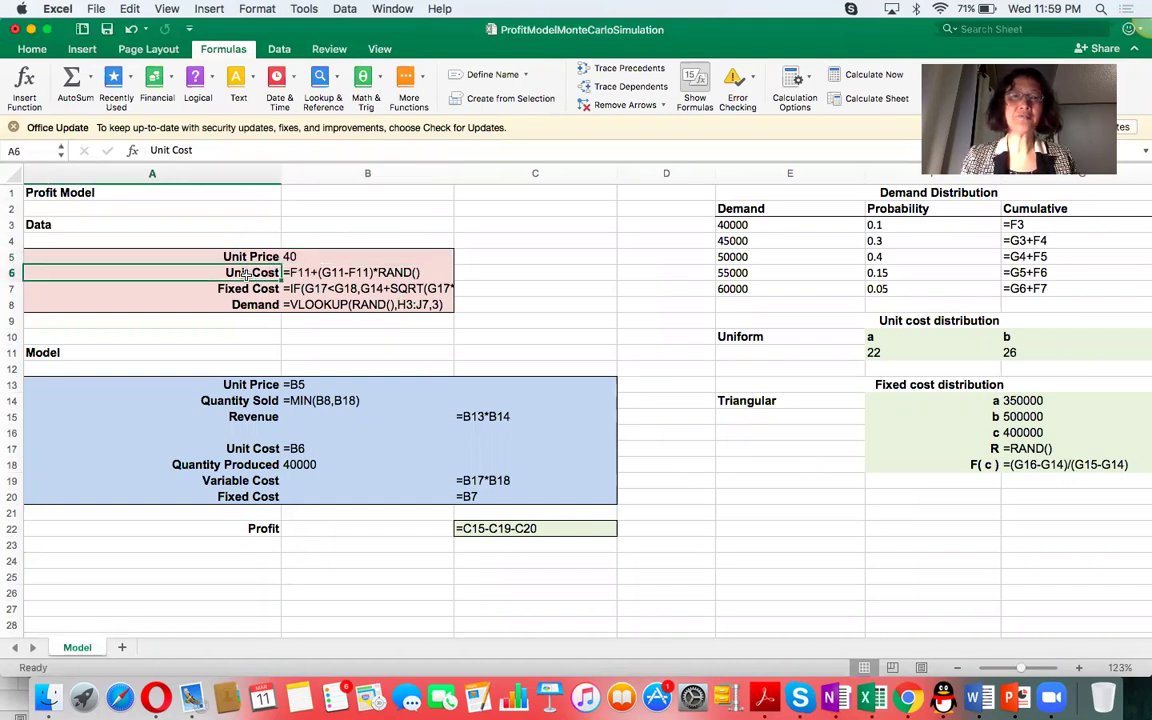
left_click(337, 272)
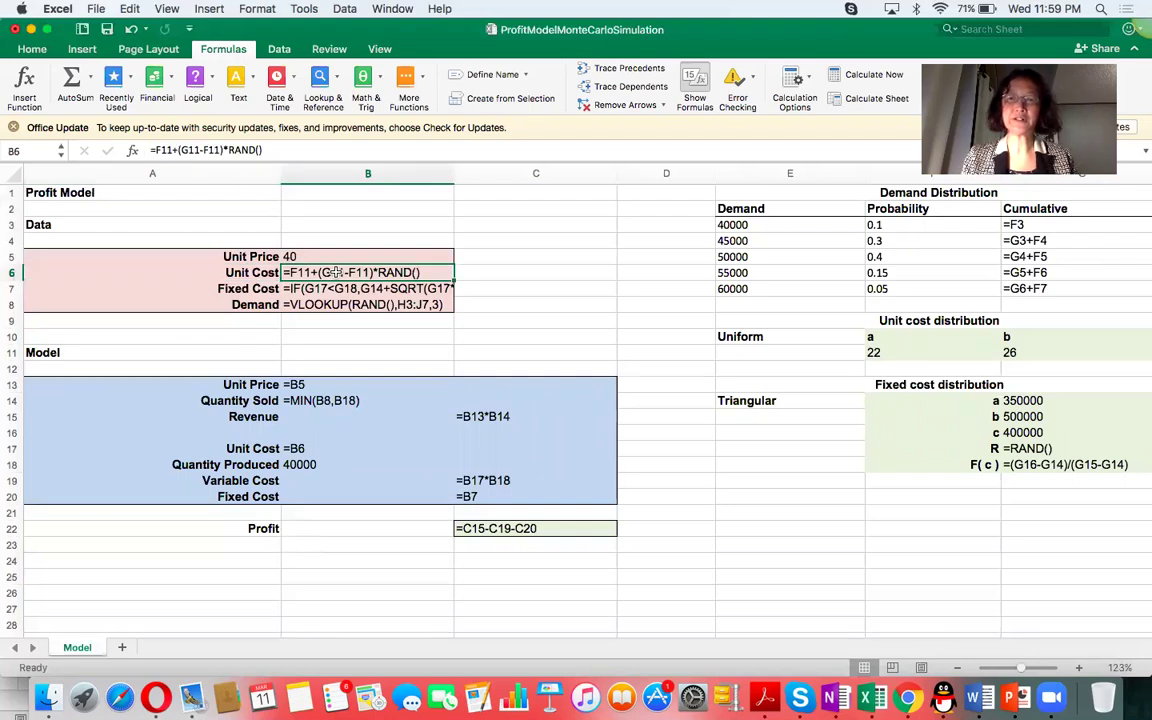
left_click(918, 320)
left_click_drag(918, 320, 928, 352)
left_click(896, 354)
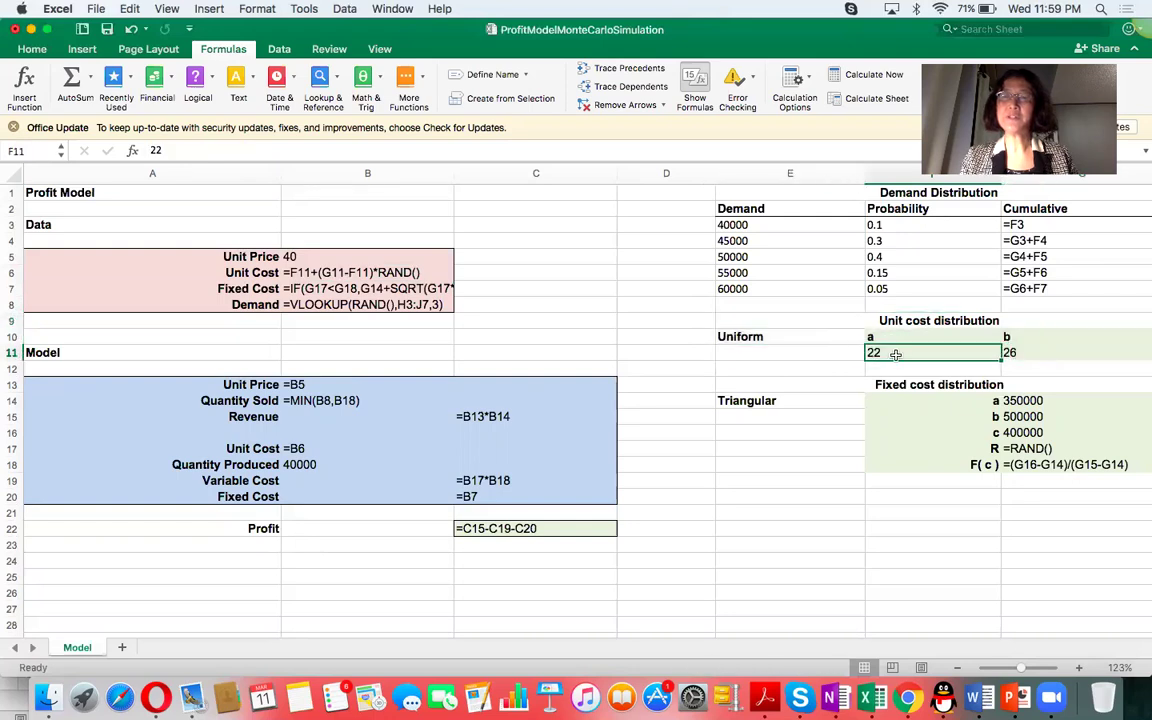
left_click(1014, 354)
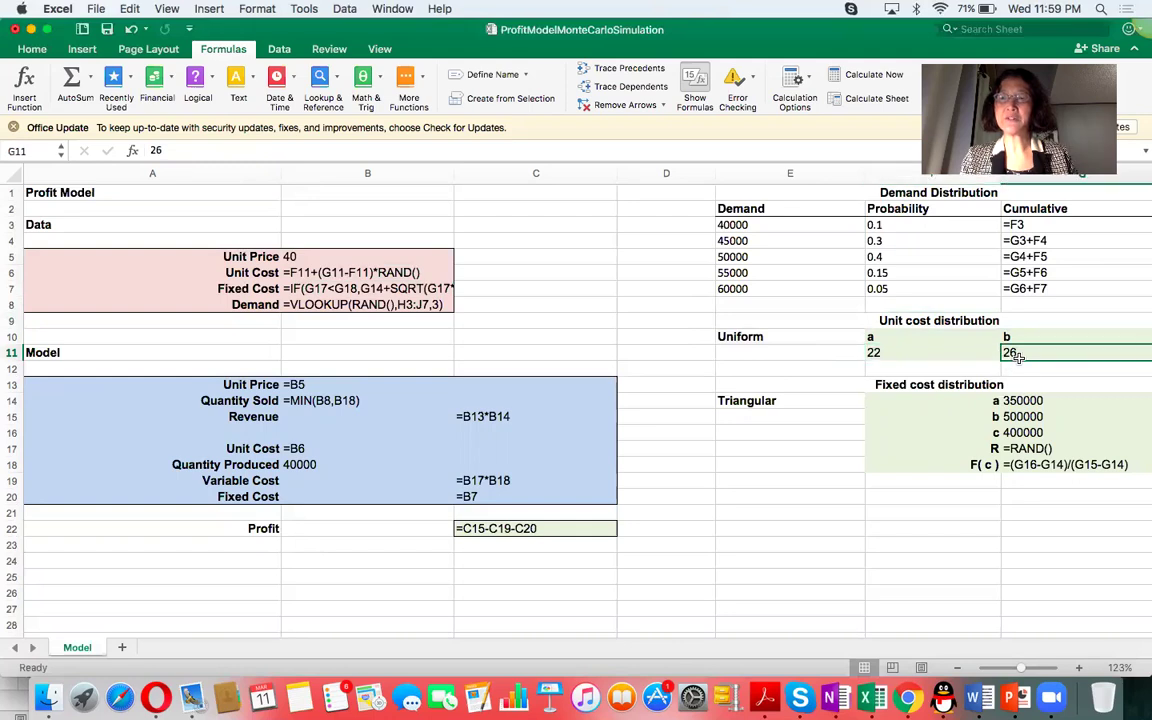
left_click(362, 272)
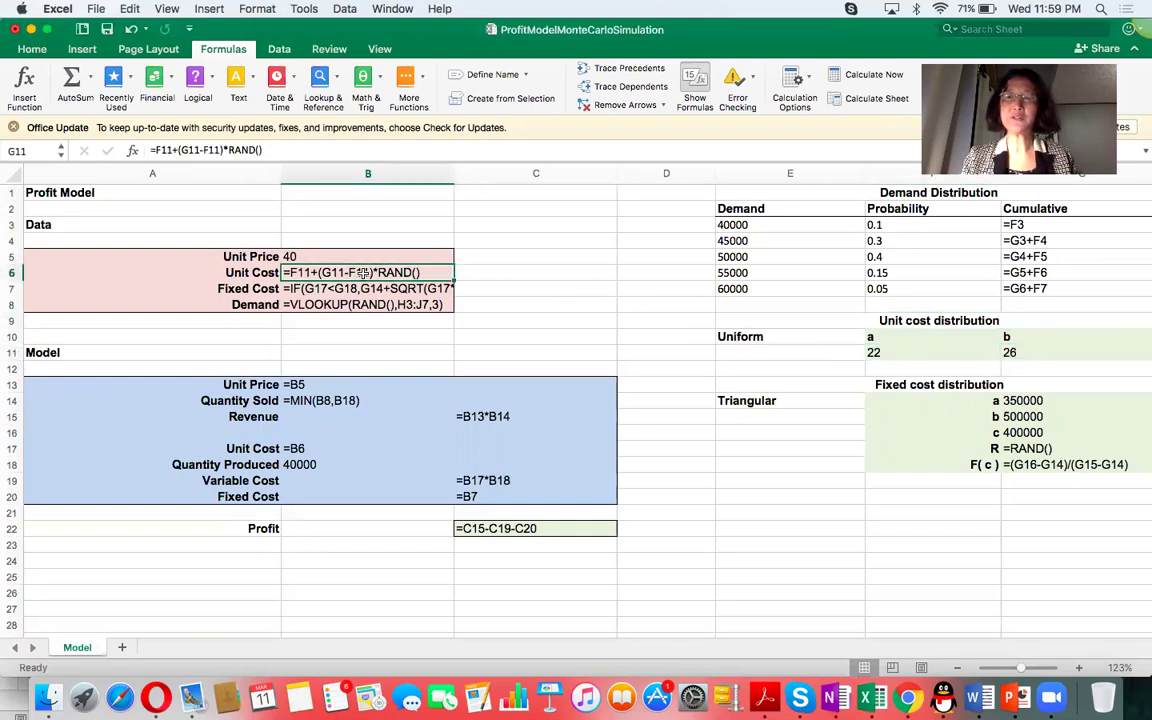
left_click(362, 272)
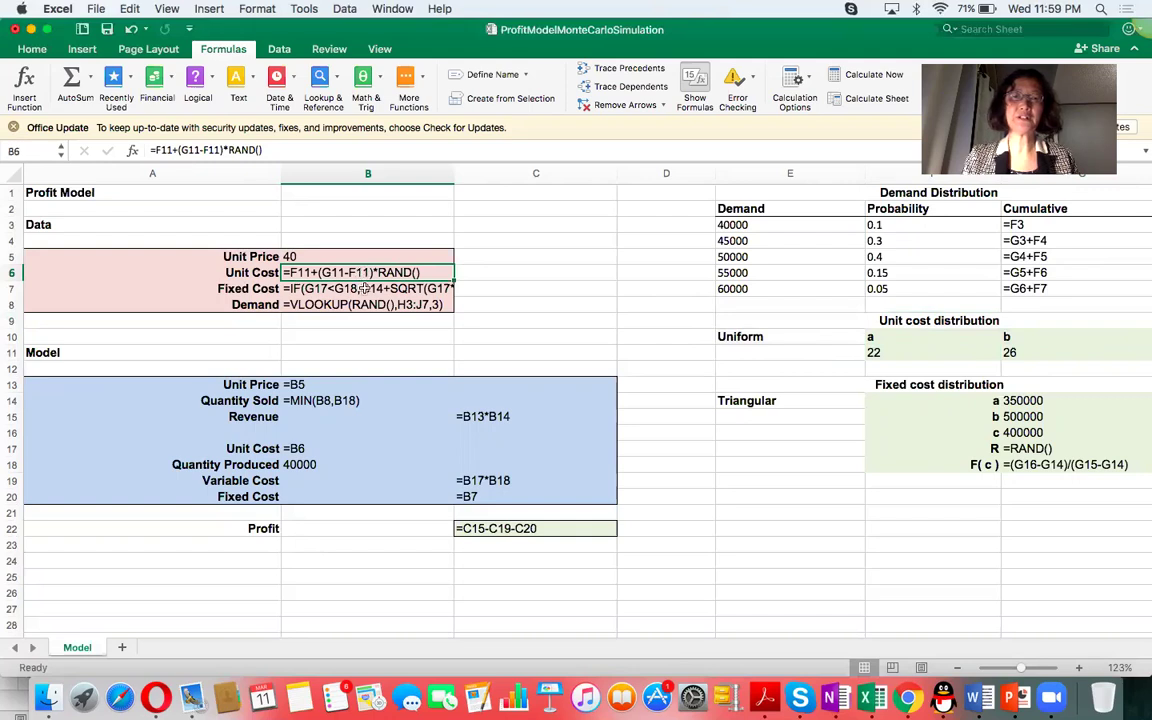
left_click(255, 289)
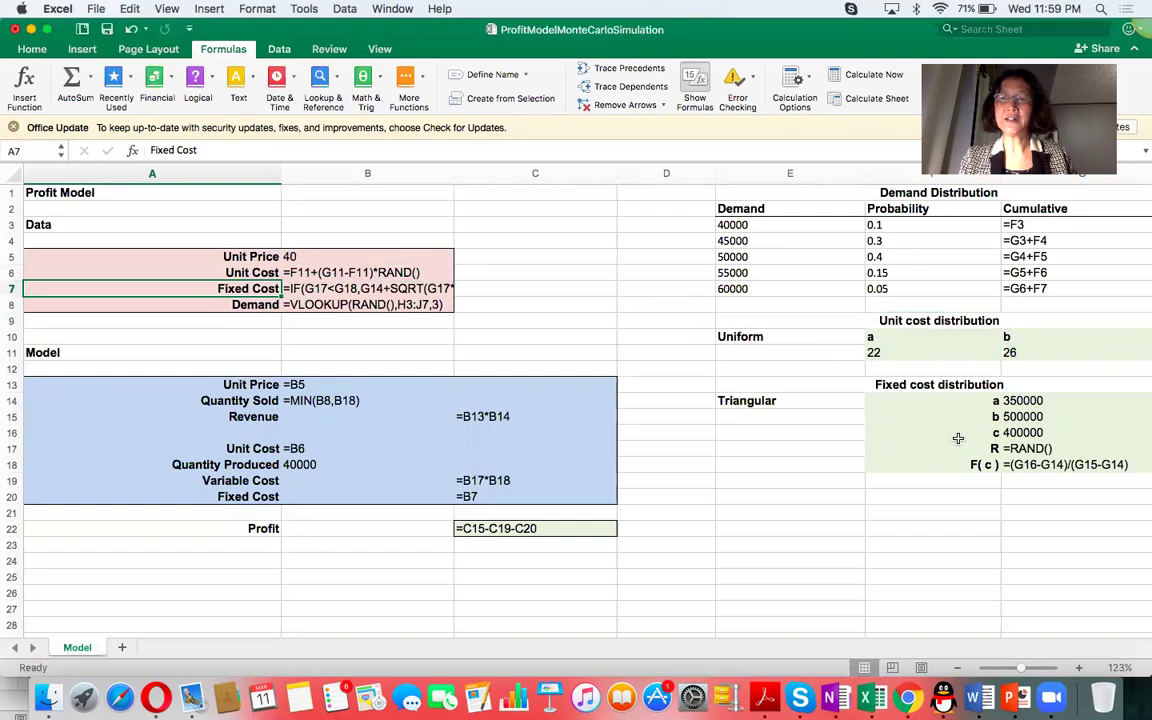
- Review the triangular fixed-cost inputs a 350000, b 500000, c 400000, R =RAND() and F(c) =(G16-G14)/(G15-G14)
left_click(775, 401)
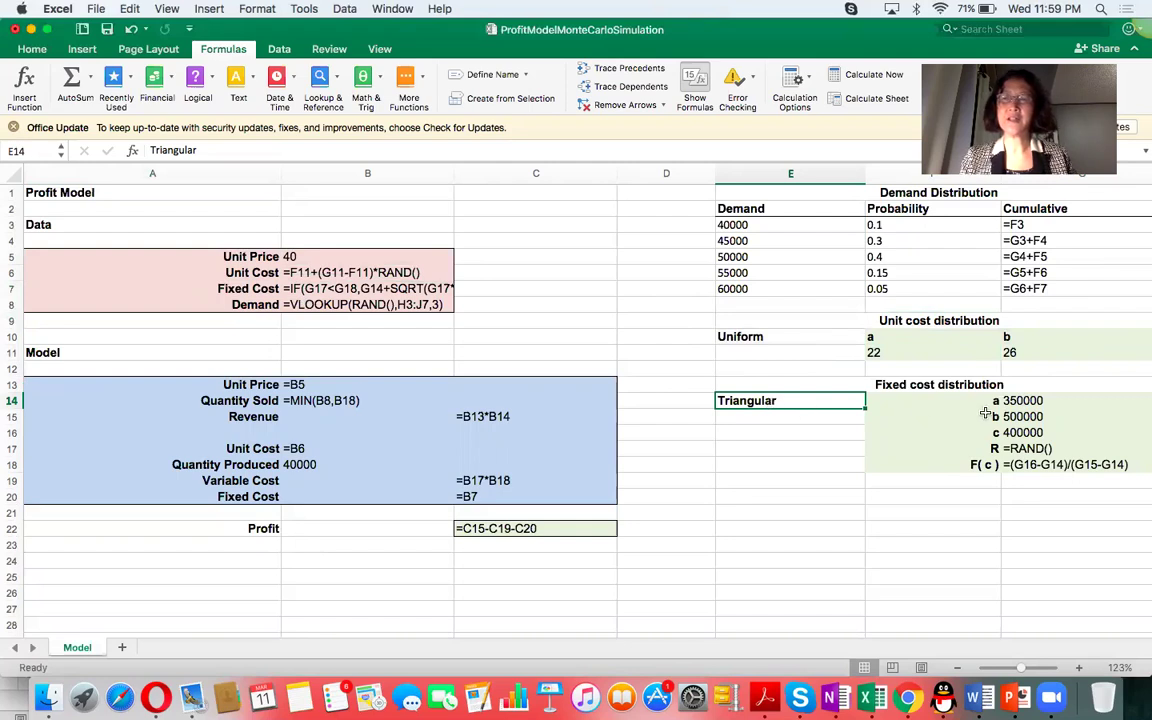
left_click(1026, 401)
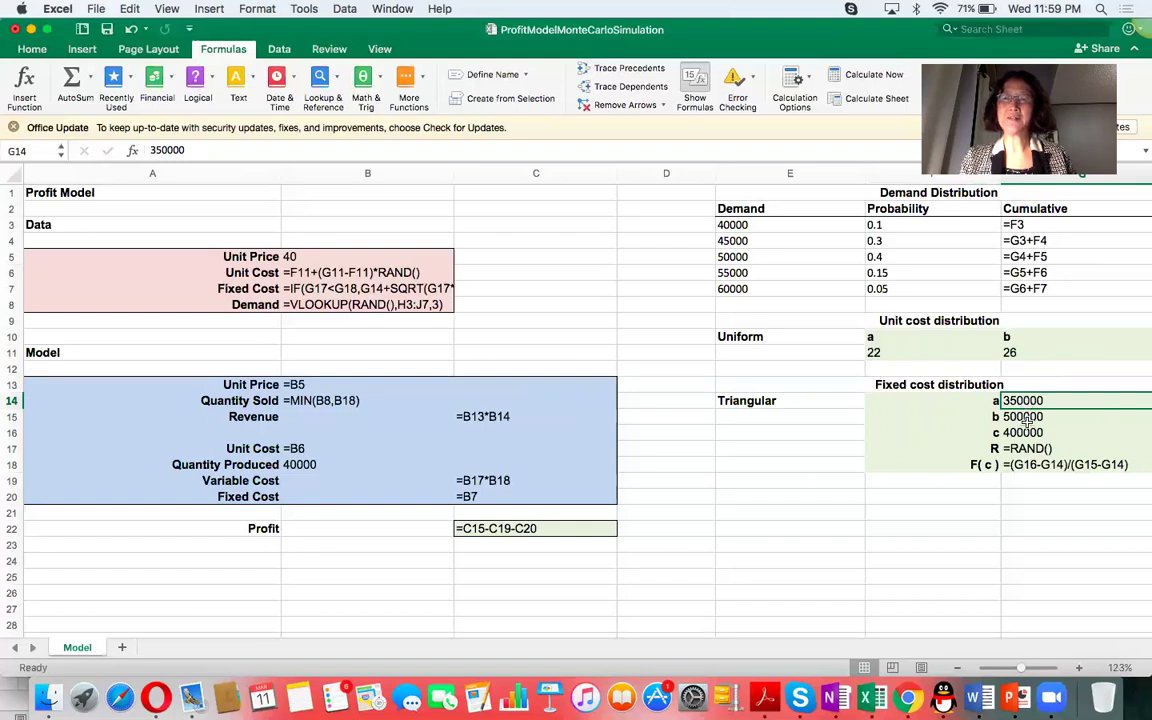
left_click(1028, 418)
left_click(1026, 433)
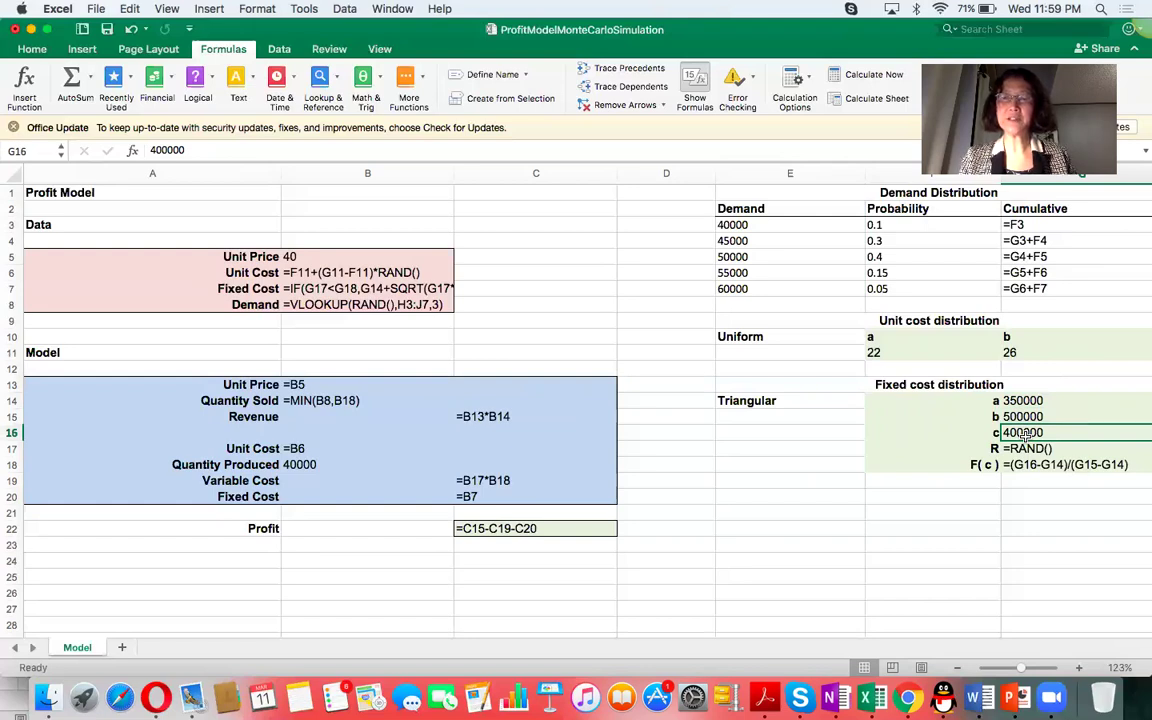
left_click(1026, 449)
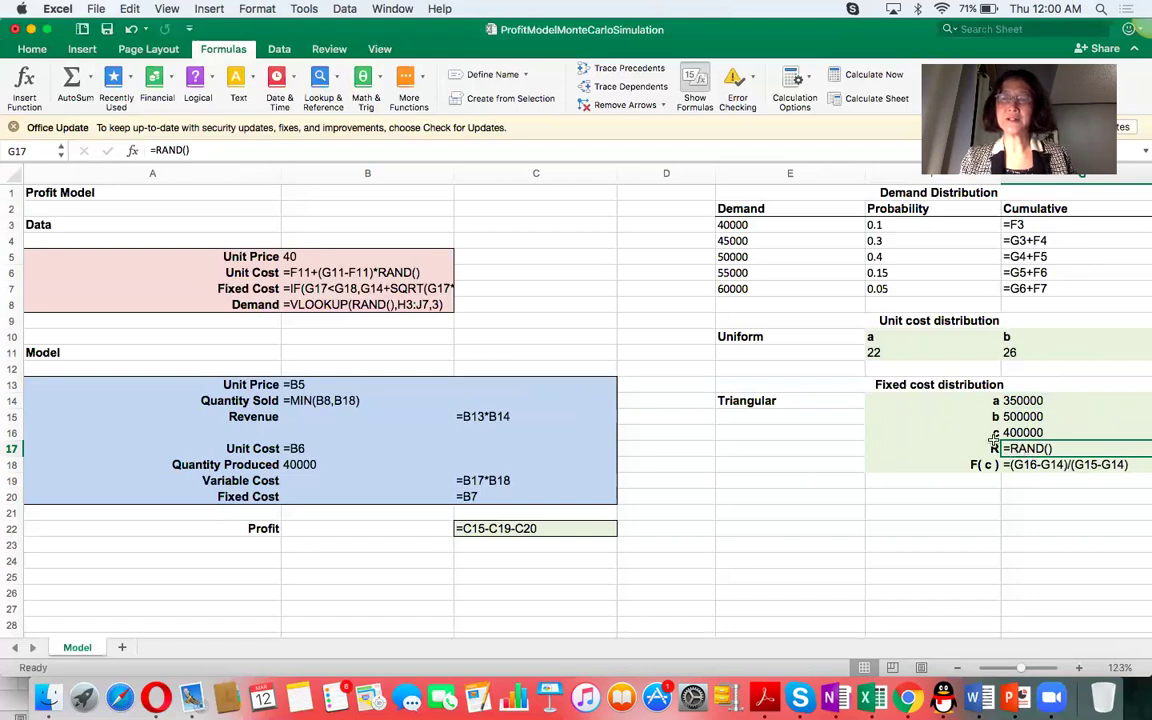
left_click(980, 466)
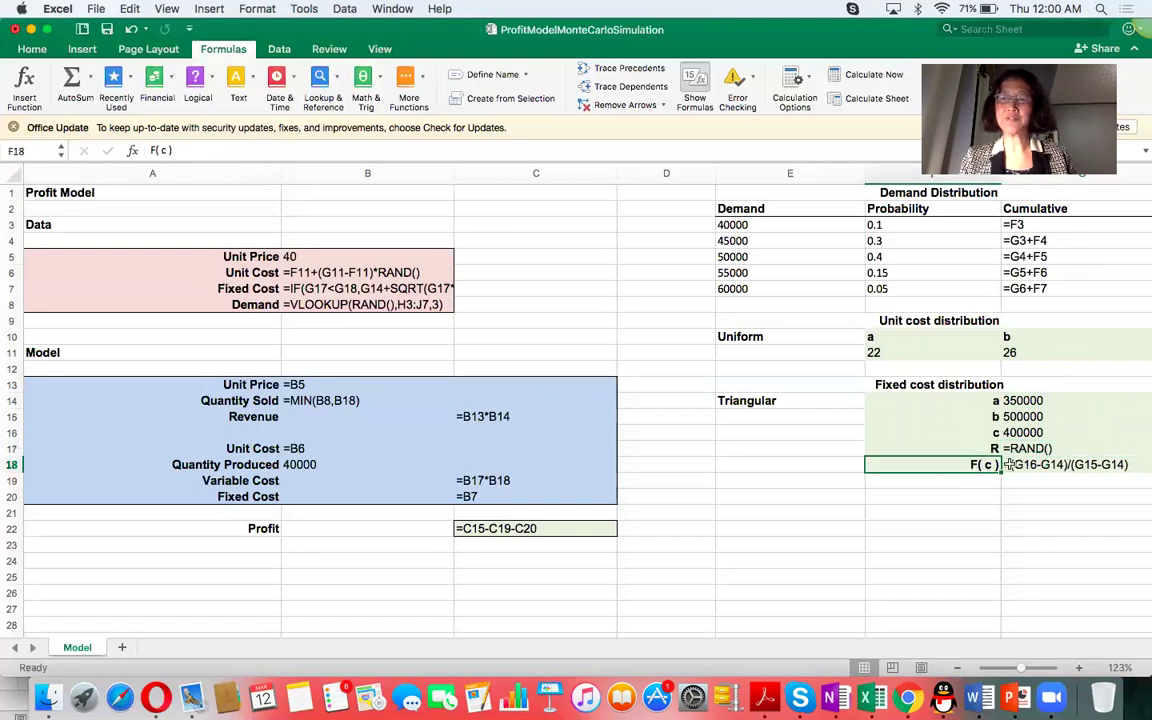
left_click(1030, 465)
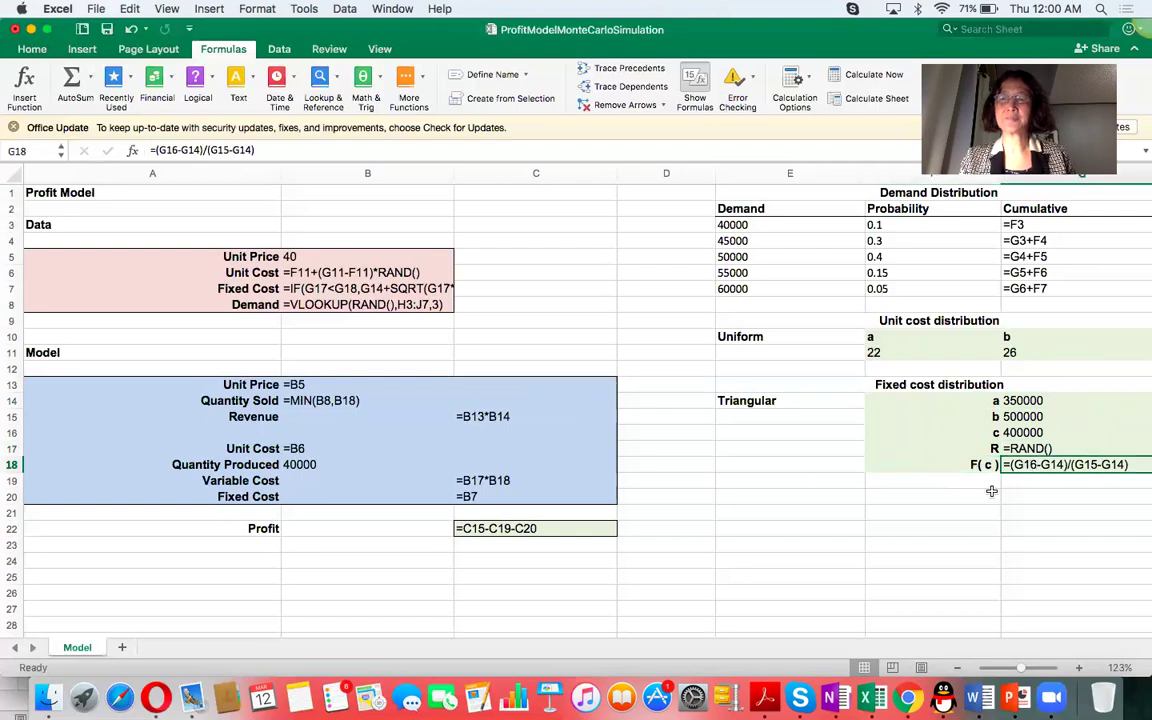
left_click_drag(717, 36, 832, 58)
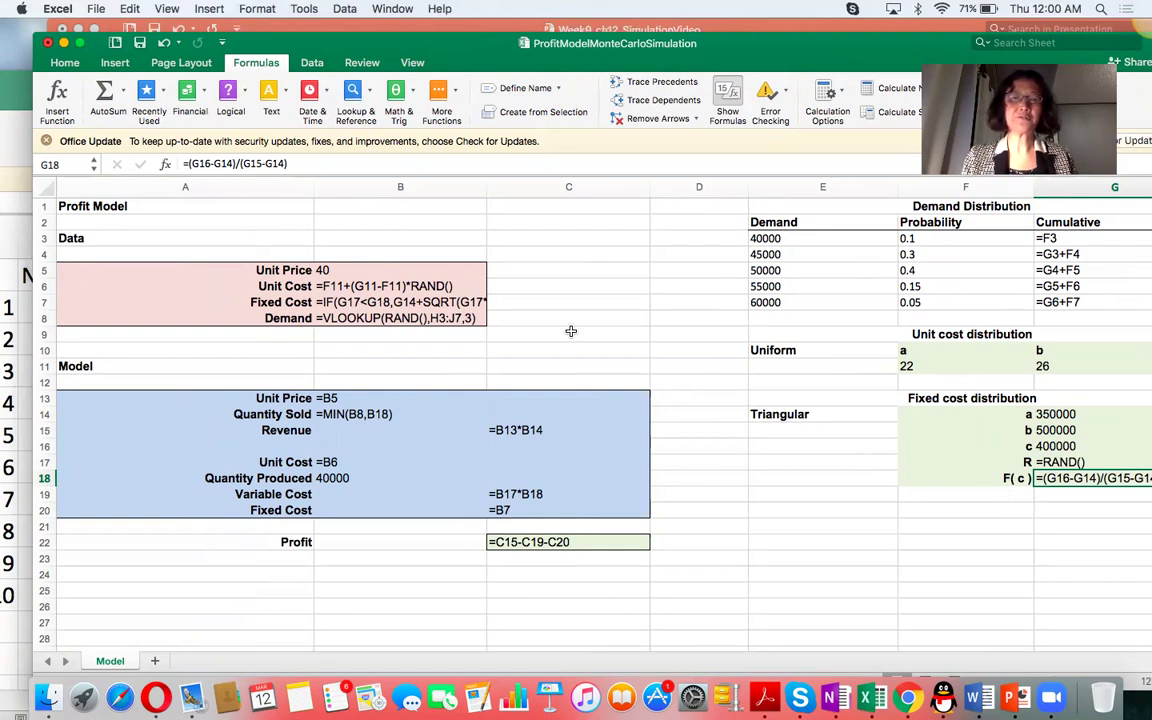
- Widen column B to read B7's full IF/SQRT Fixed Cost formula, restore it, and move the workbook aside
left_click(776, 415)
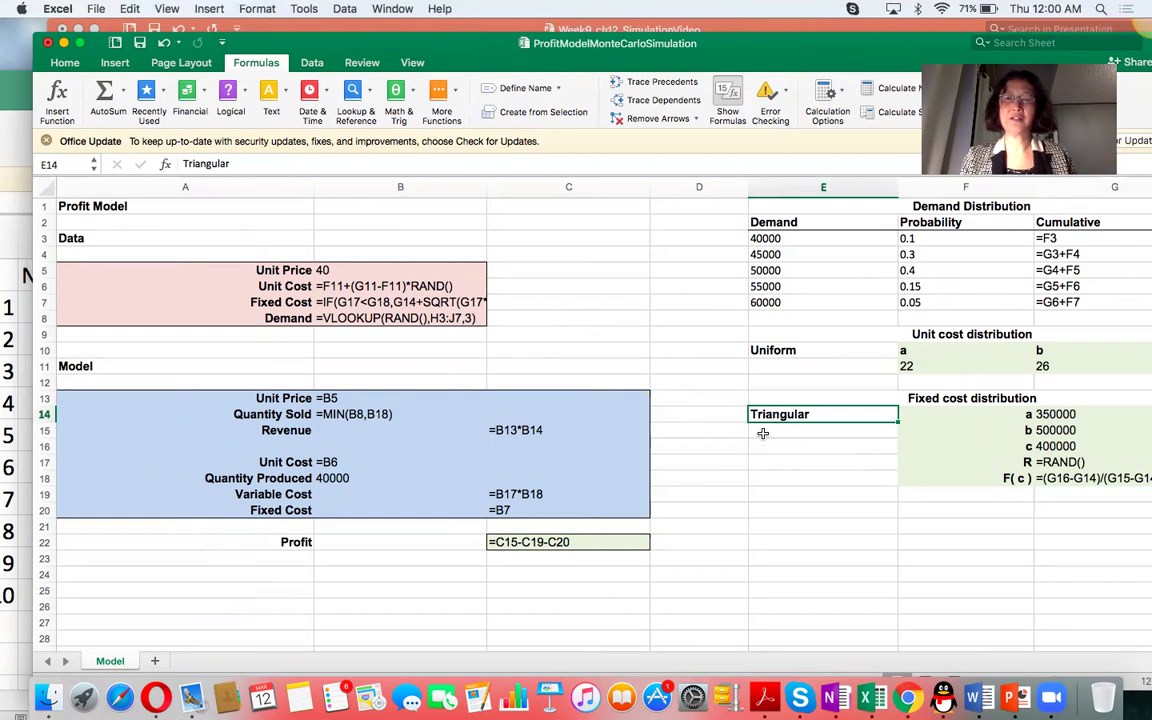
left_click_drag(491, 188, 869, 187)
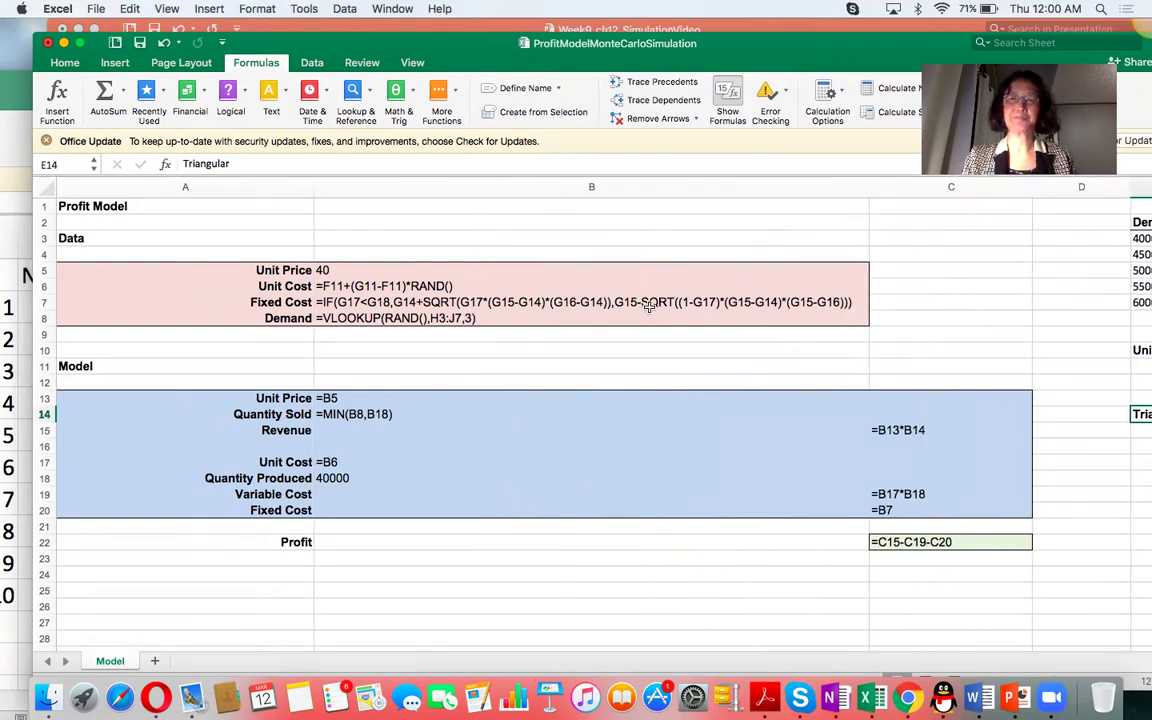
left_click_drag(869, 187, 519, 210)
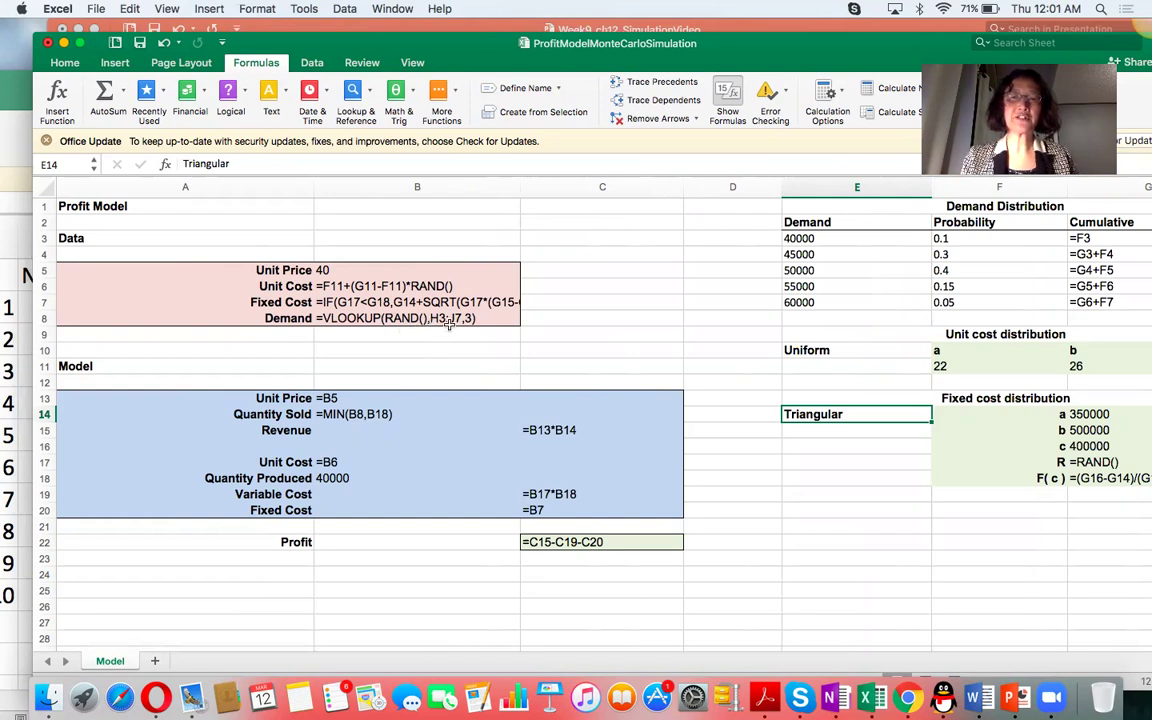
left_click_drag(752, 72, 506, 114)
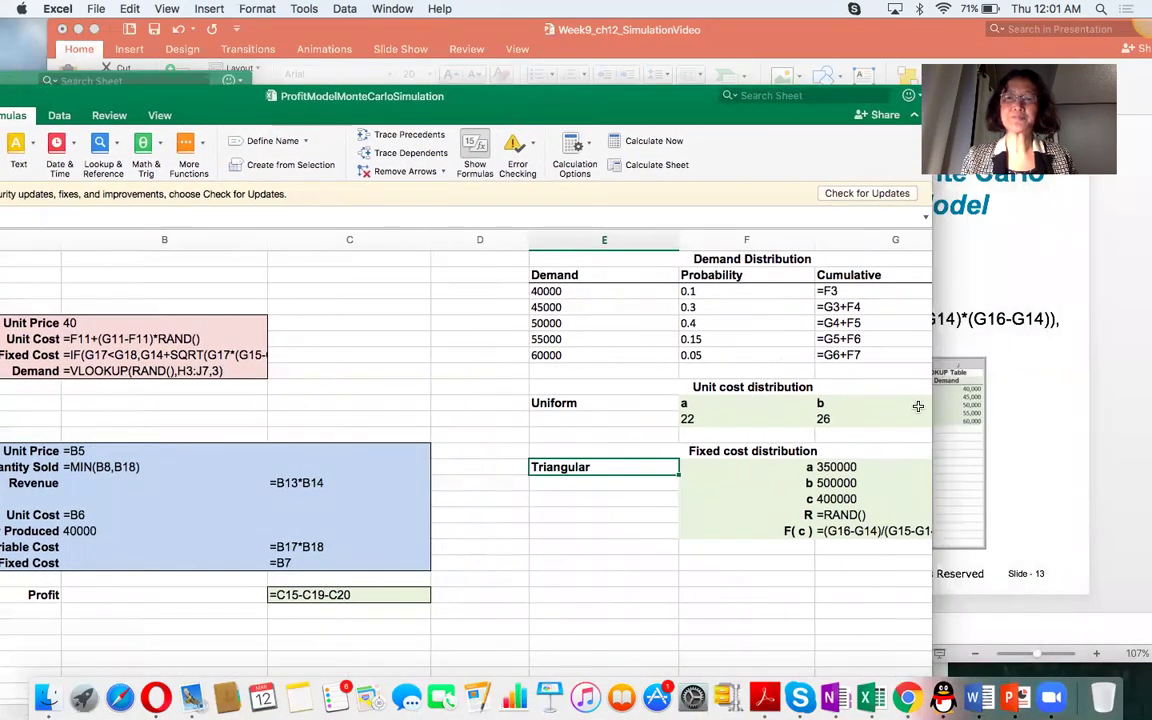
- Widen the workbook window and scroll right to bring the VLOOKUP demand table into view
left_click_drag(930, 394, 1027, 339)
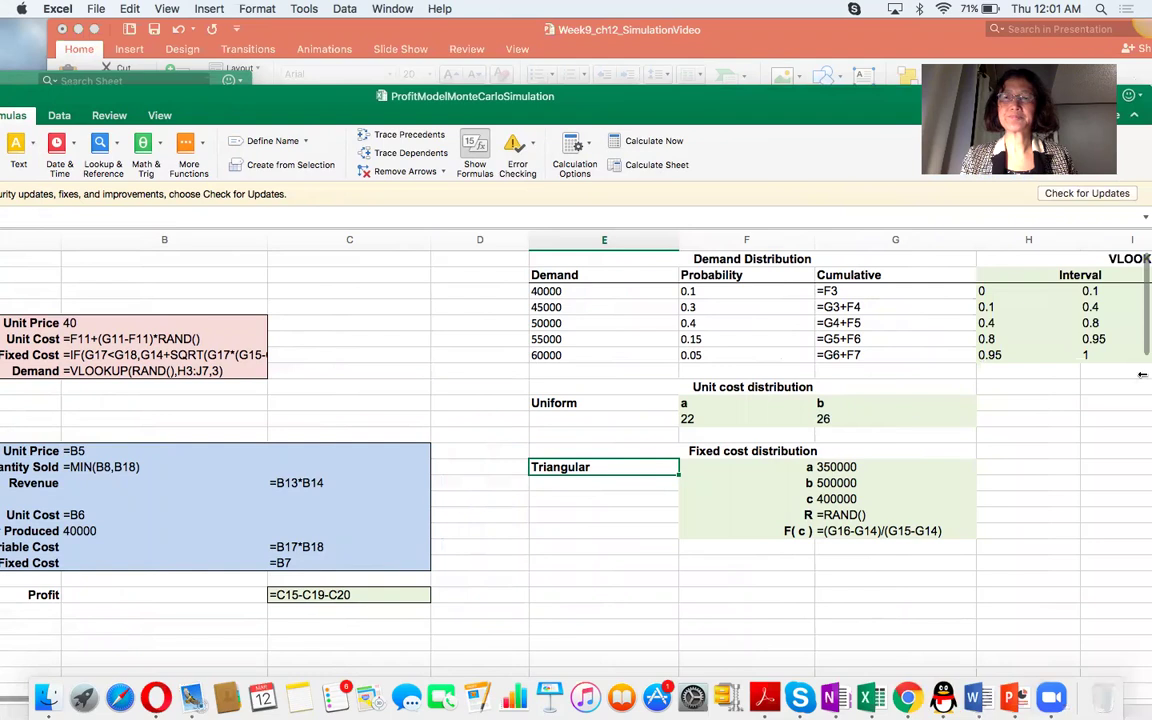
scroll(979, 477, "right", 3)
scroll(979, 477, "right", 2)
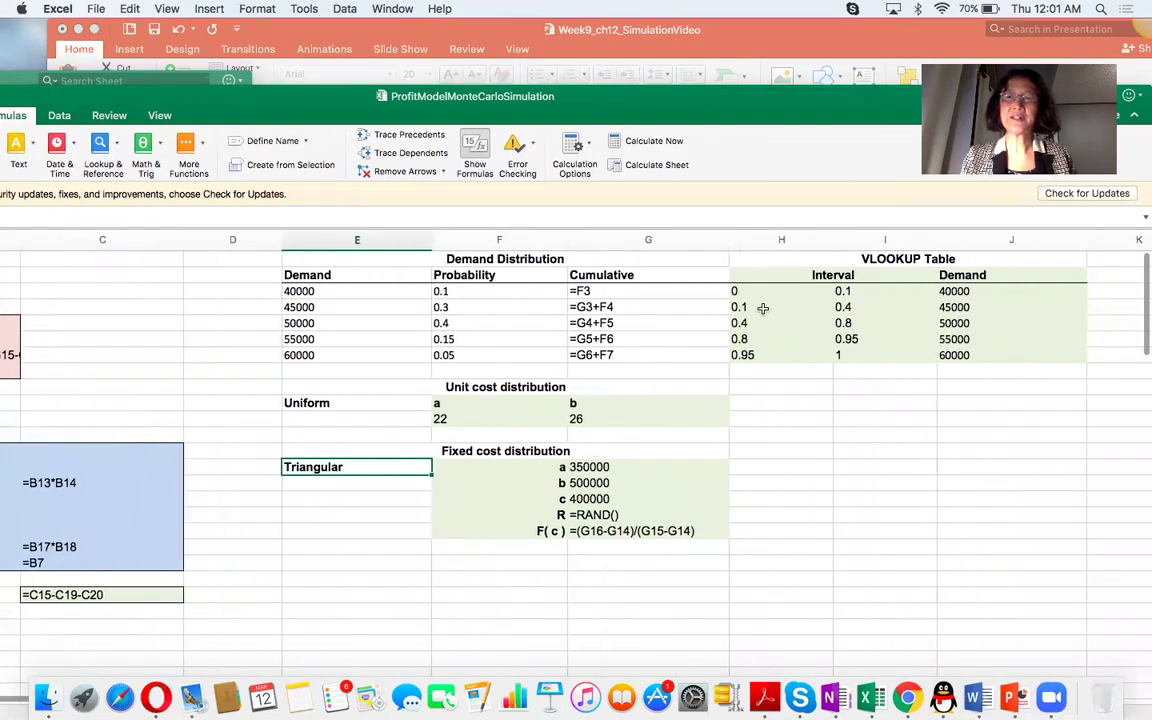
left_click_drag(738, 291, 968, 346)
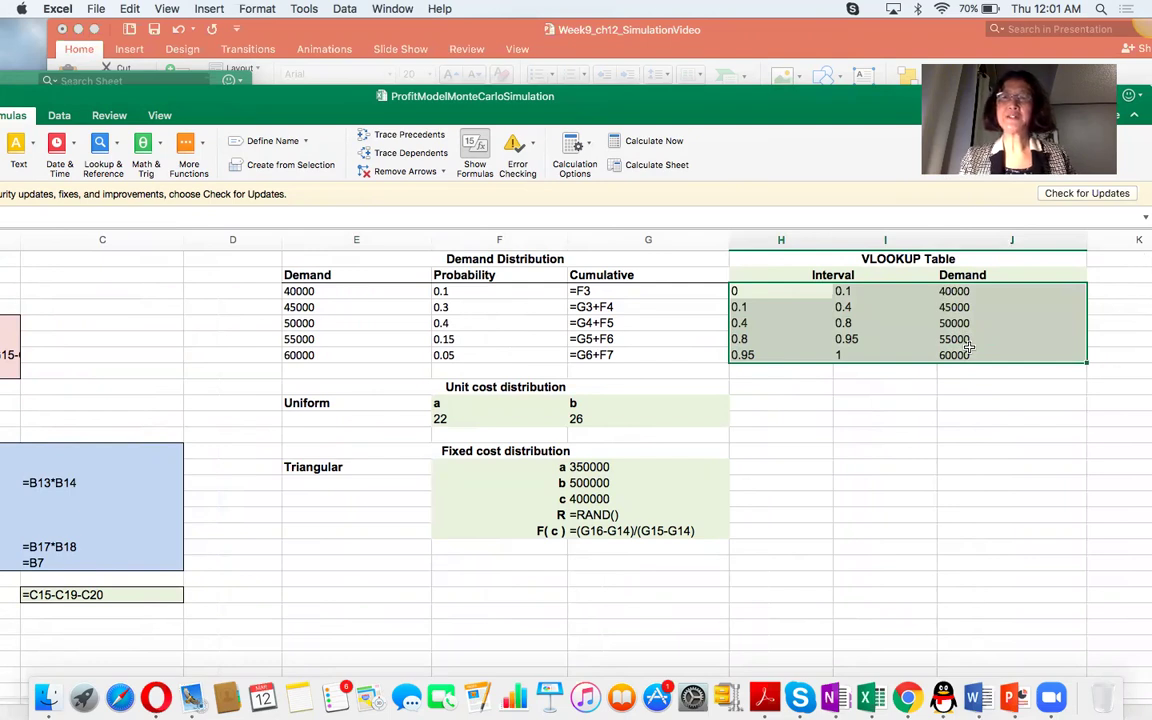
- Walk through the demand intervals: 0–0.1 maps to 40000, 0.1–0.4 maps to 45000
left_click(747, 296)
left_click_drag(820, 293, 840, 292)
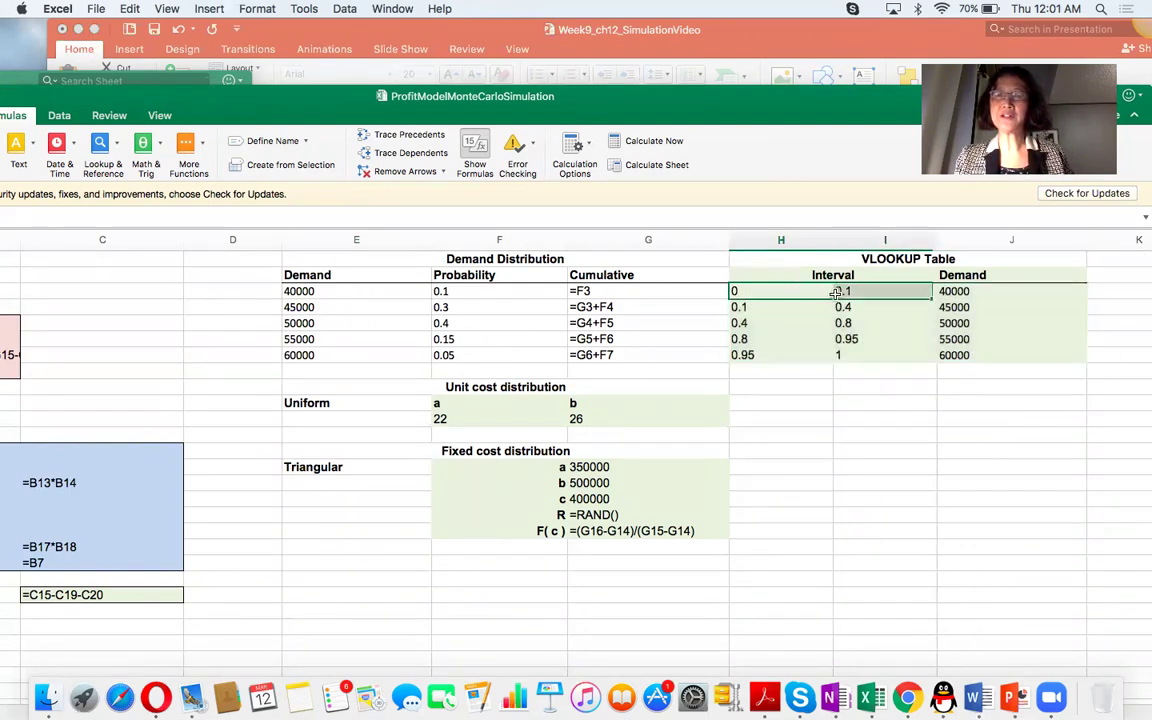
left_click(973, 294)
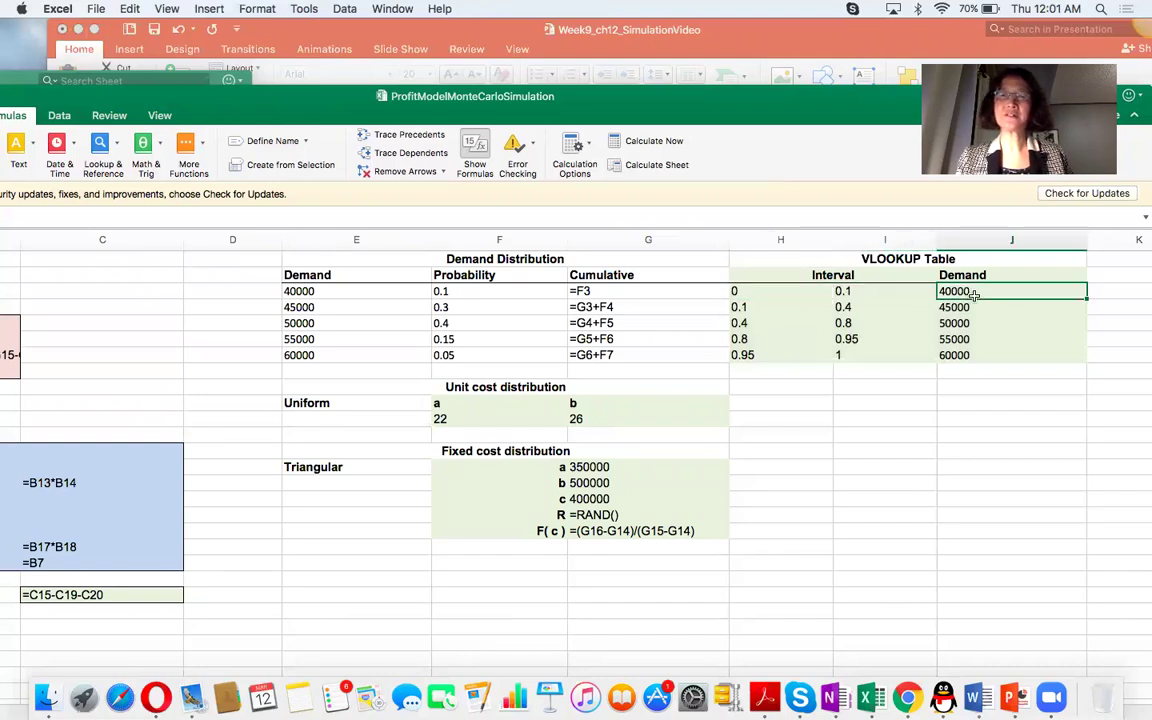
left_click_drag(740, 309, 838, 309)
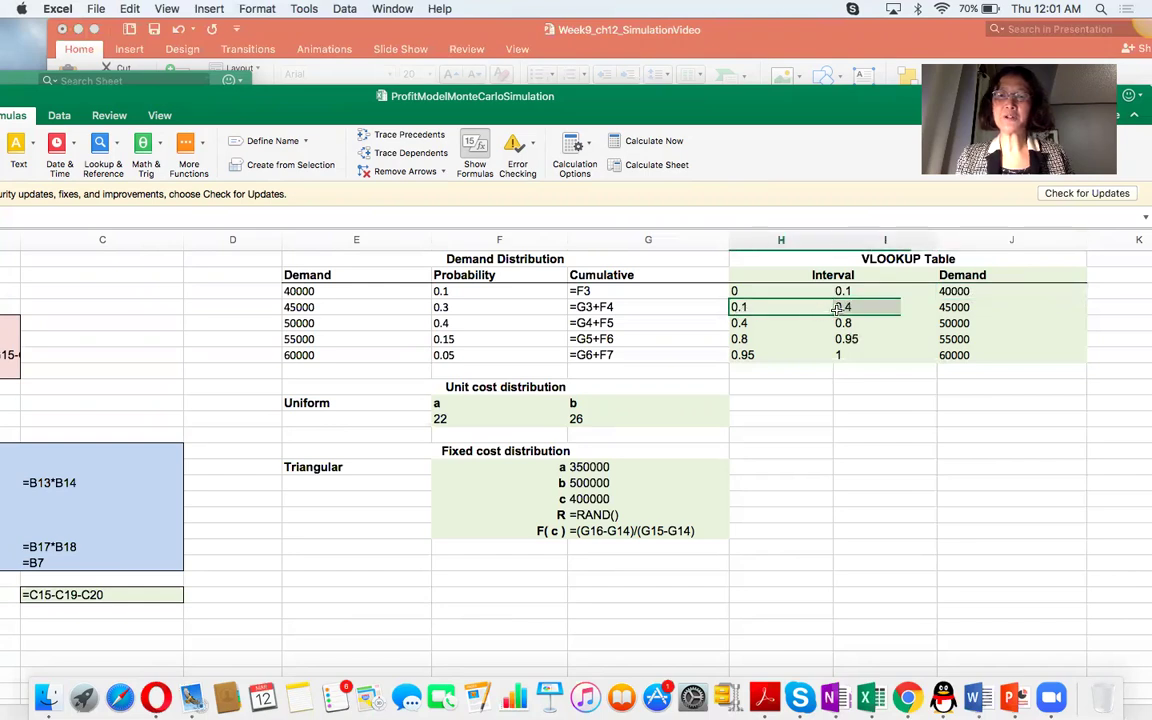
left_click(968, 308)
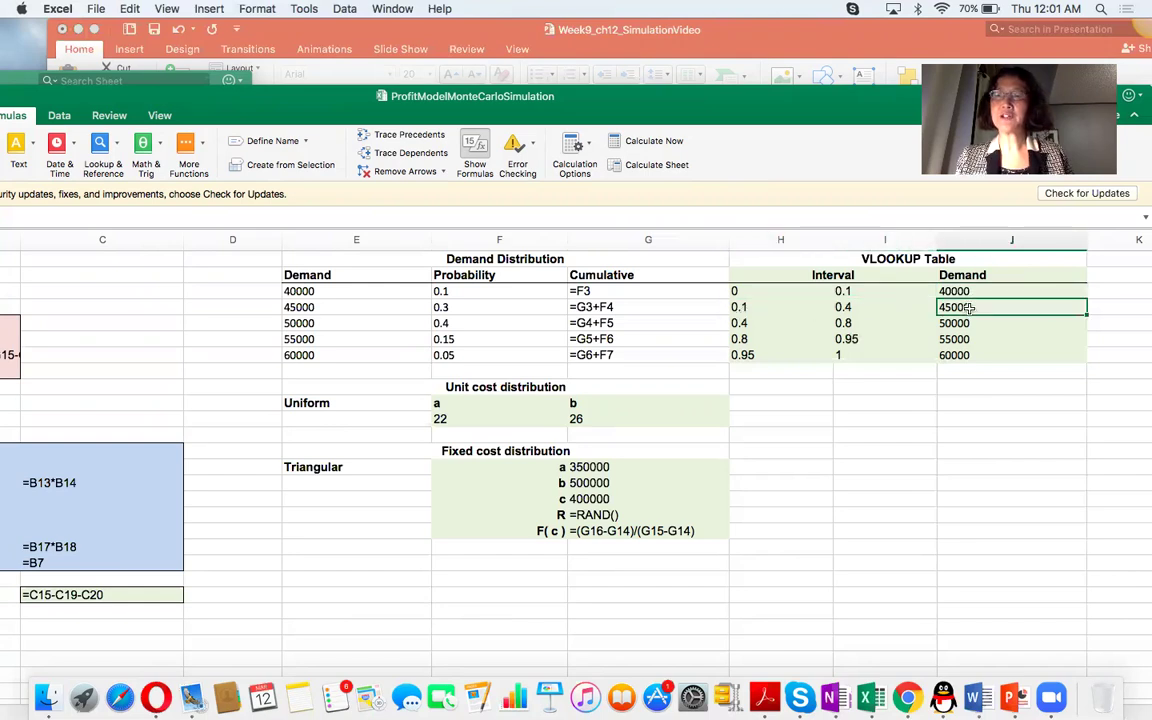
left_click_drag(545, 112, 943, 121)
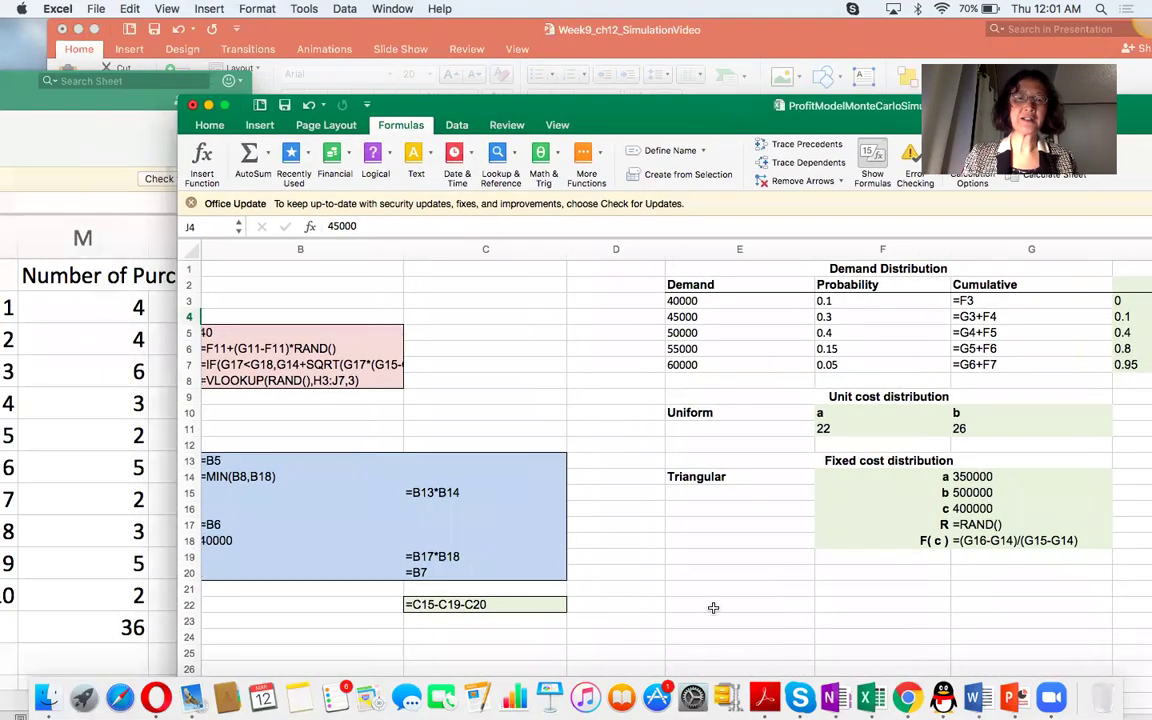
- Review the Demand formula =VLOOKUP(RAND(),H3:J7,3) in B8 and the model's labels in A13:A18
scroll(713, 607, "left", 5)
left_click(535, 378)
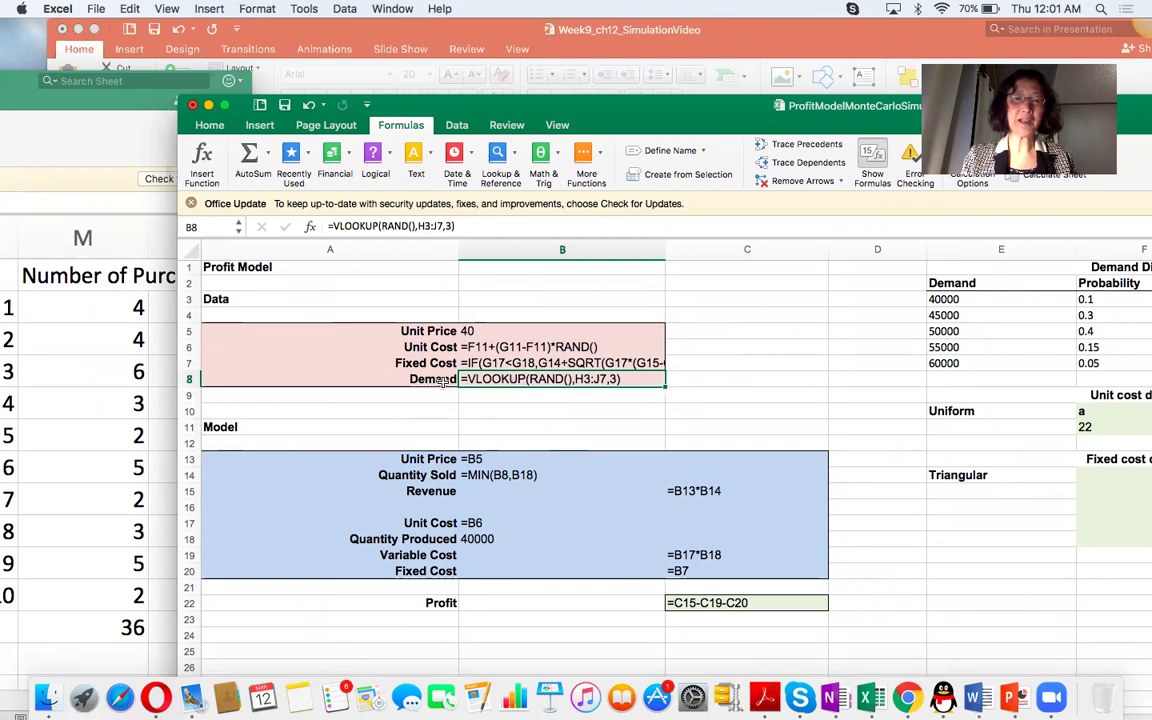
left_click_drag(385, 459, 418, 570)
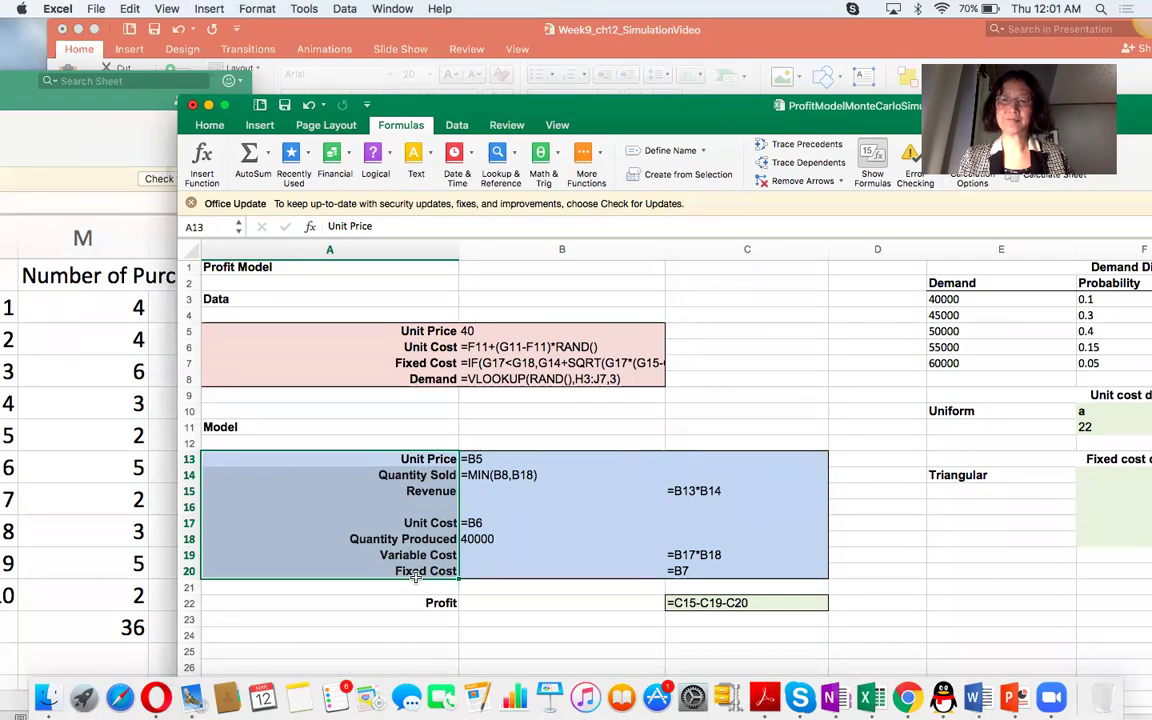
- Bring the full VLOOKUP Table back into view and select its interval bounds from 0 to 1
left_click_drag(665, 114, 103, 129)
left_click_drag(955, 472, 1030, 425)
scroll(1039, 473, "right", 5)
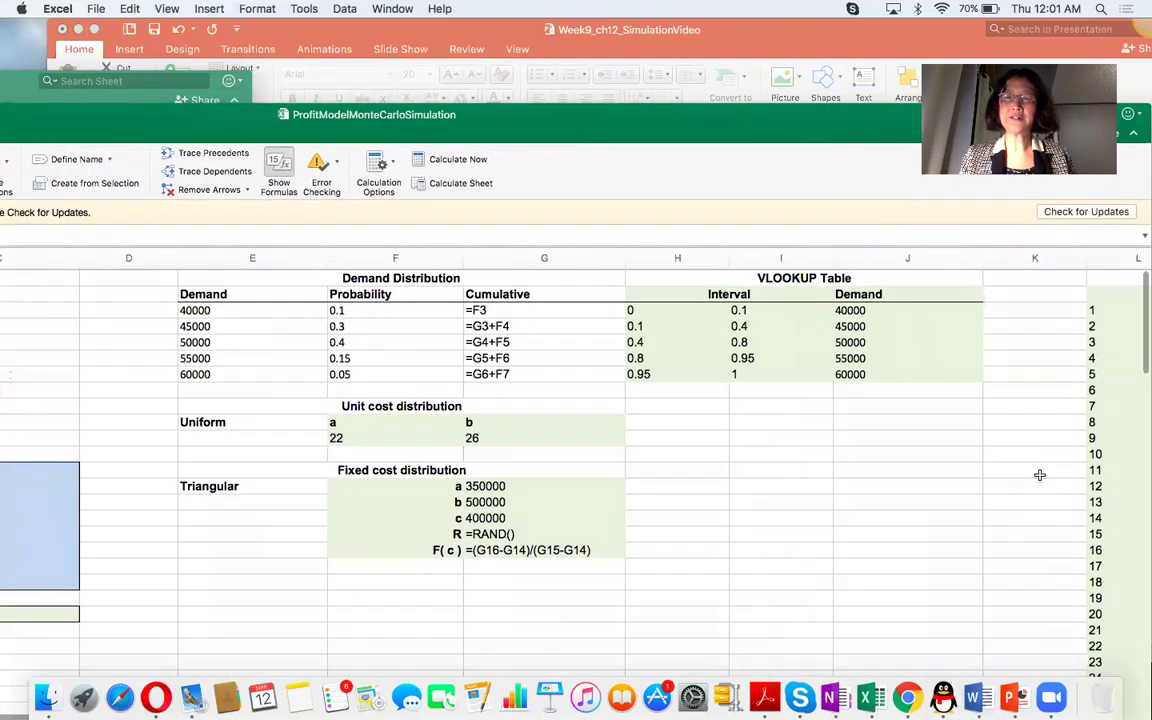
left_click_drag(661, 305, 880, 367)
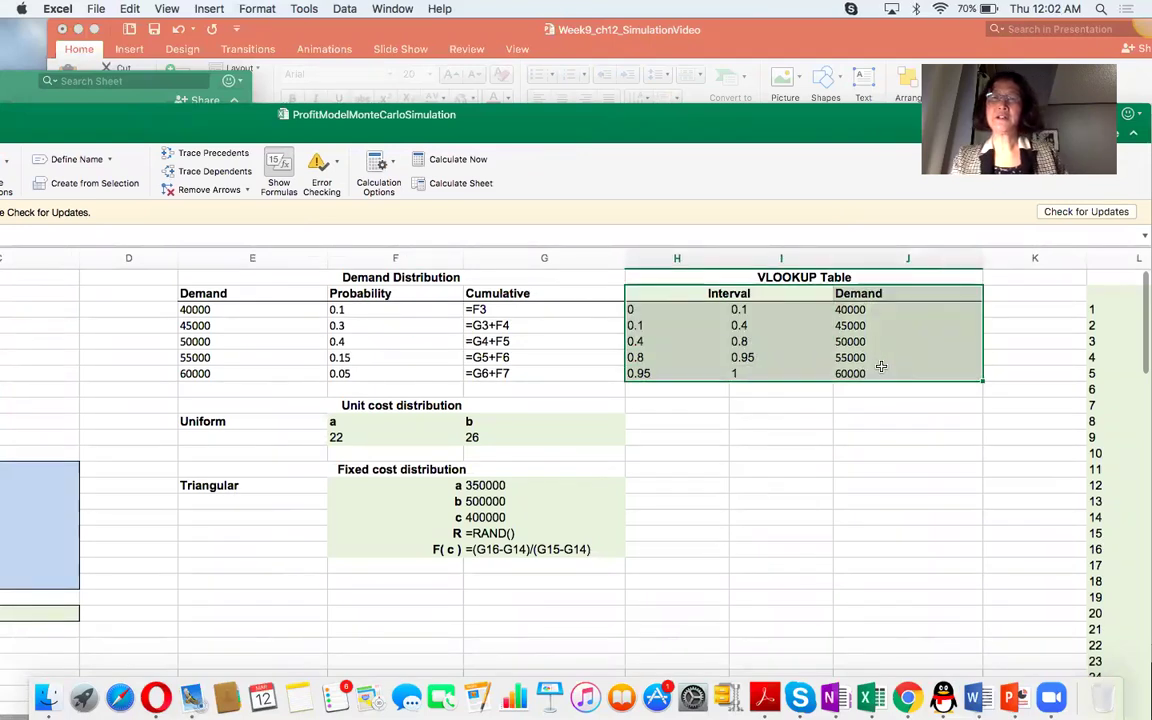